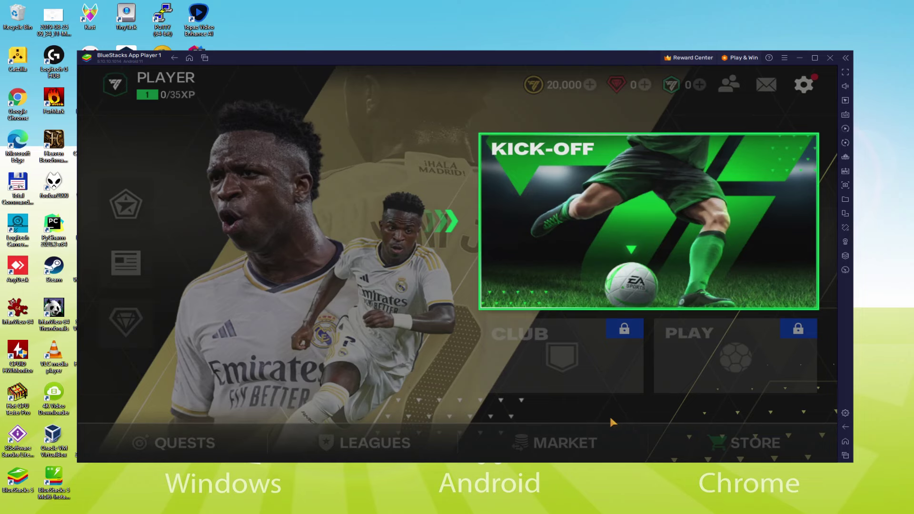
Step: Launch the Learn to Shoot drill from the first cone node of the Kick-Off course
left_click(576, 249)
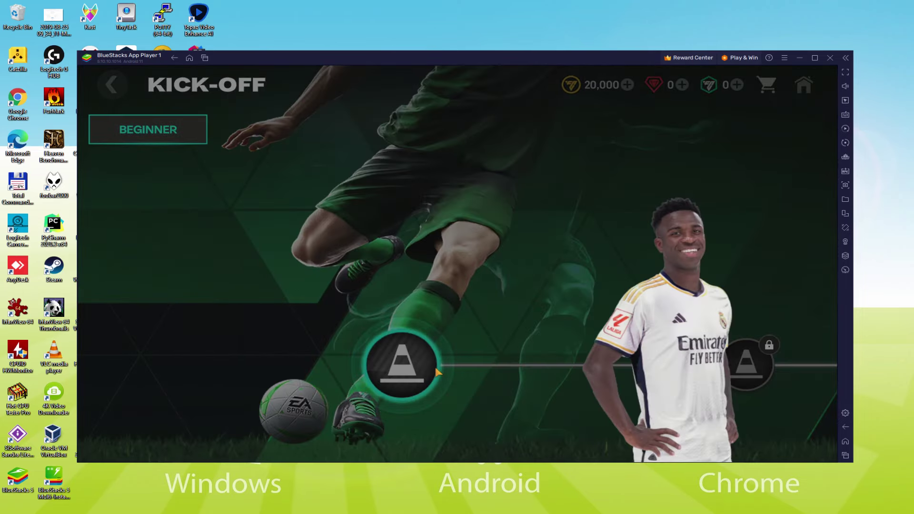
left_click(408, 382)
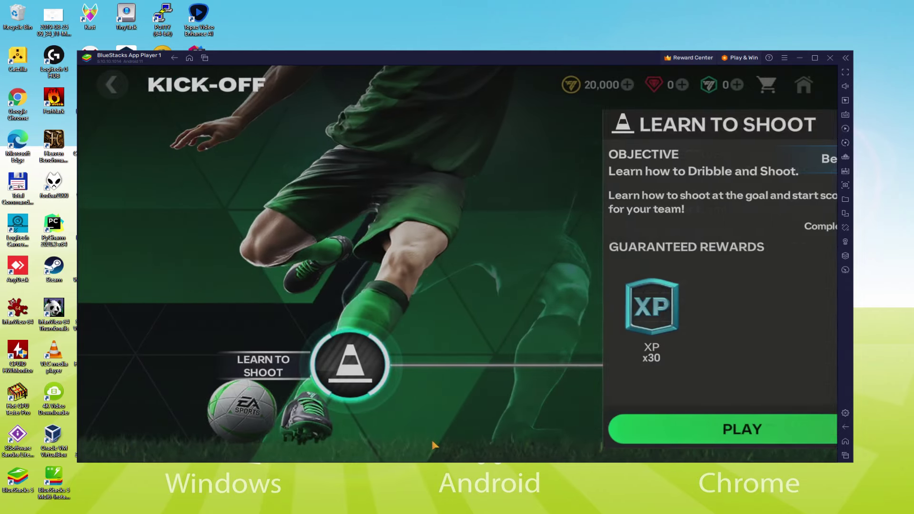
left_click(708, 429)
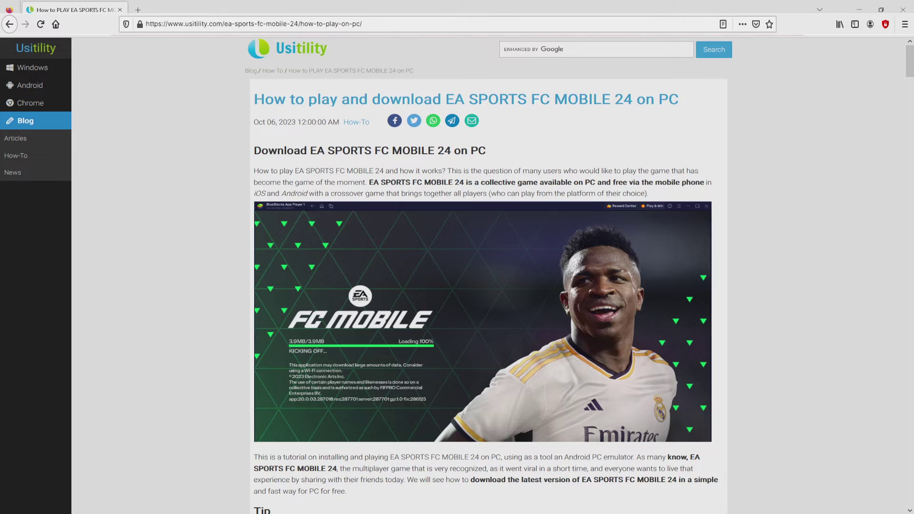
scroll(457, 286, "down", 3)
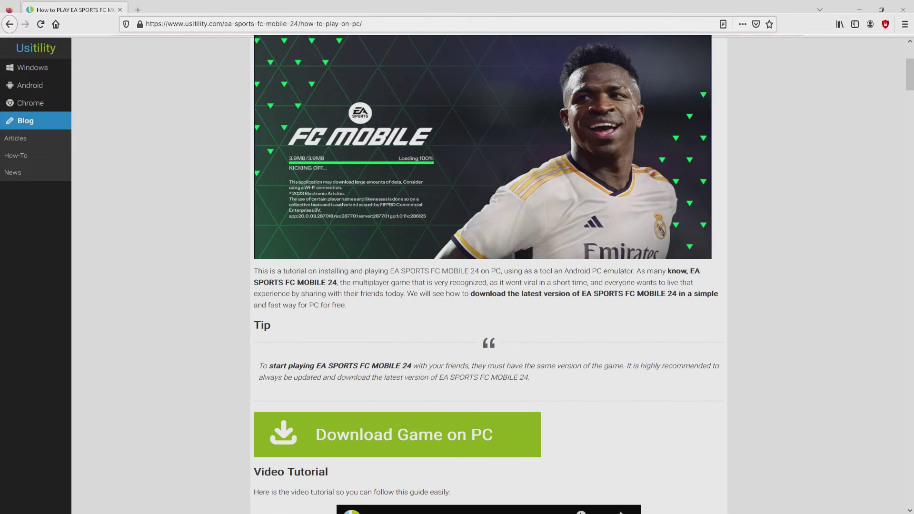
Step: Follow the green 'Download Game on PC' link in the Usitility article
left_click(397, 434)
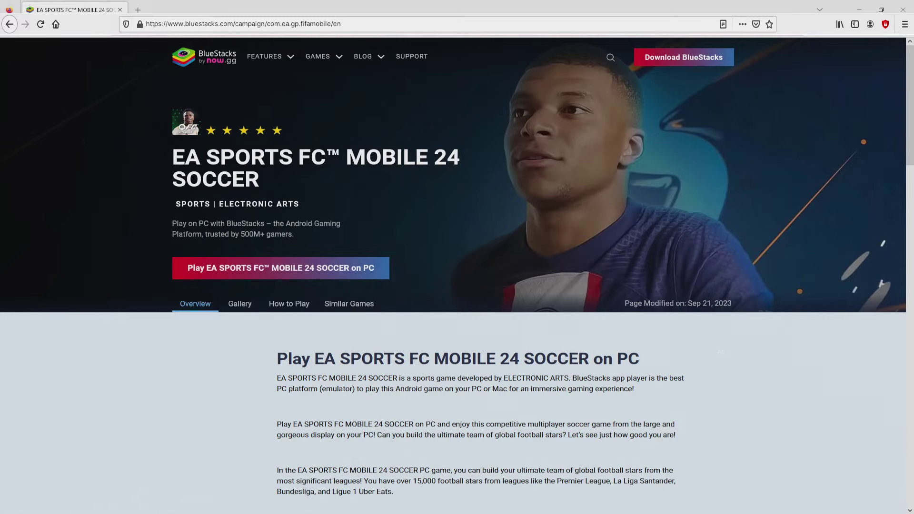
scroll(458, 286, "down", 2)
scroll(457, 286, "down", 4)
scroll(457, 286, "down", 4)
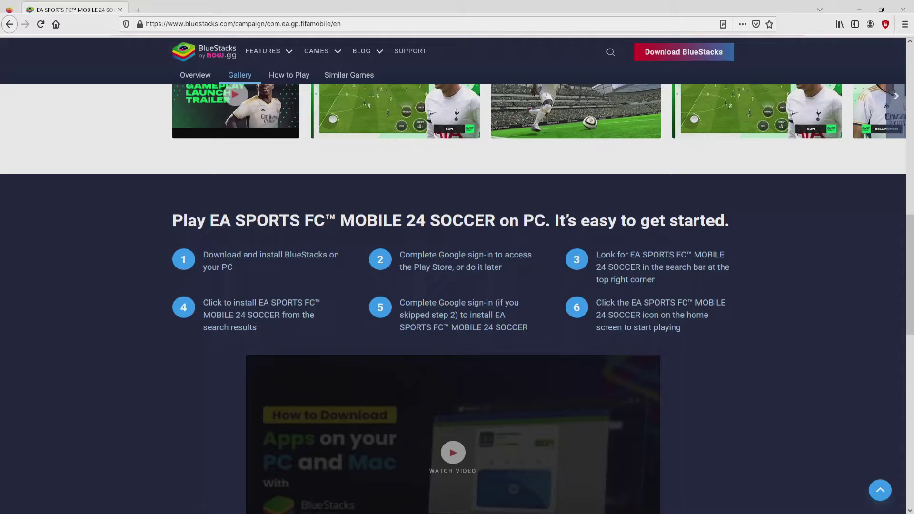
scroll(457, 286, "down", 4)
scroll(457, 287, "up", 10)
scroll(457, 285, "up", 1)
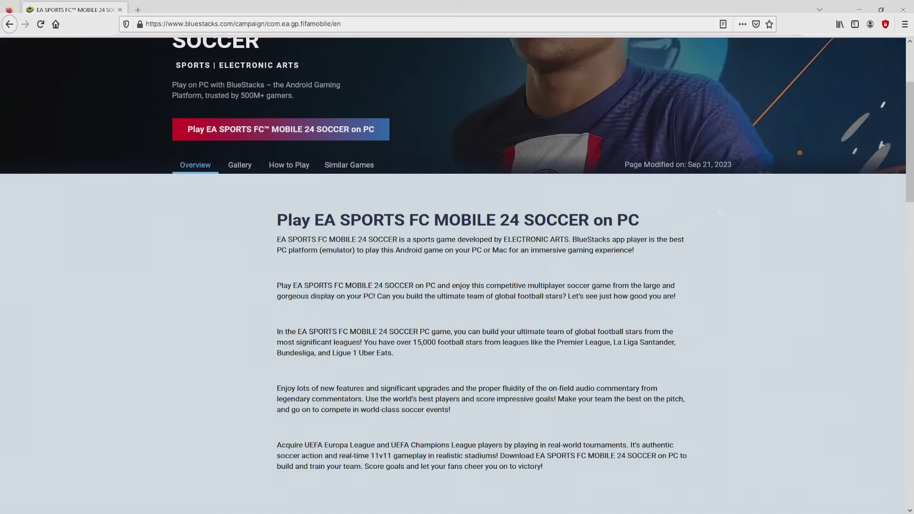
scroll(457, 276, "up", 2)
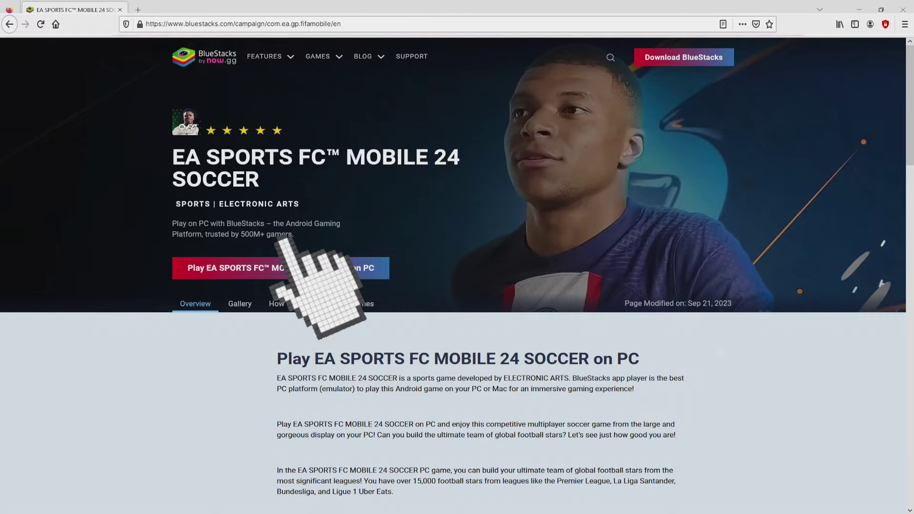
Step: Download and run BlueStacksInstaller.exe from the BlueStacks game page
left_click(280, 268)
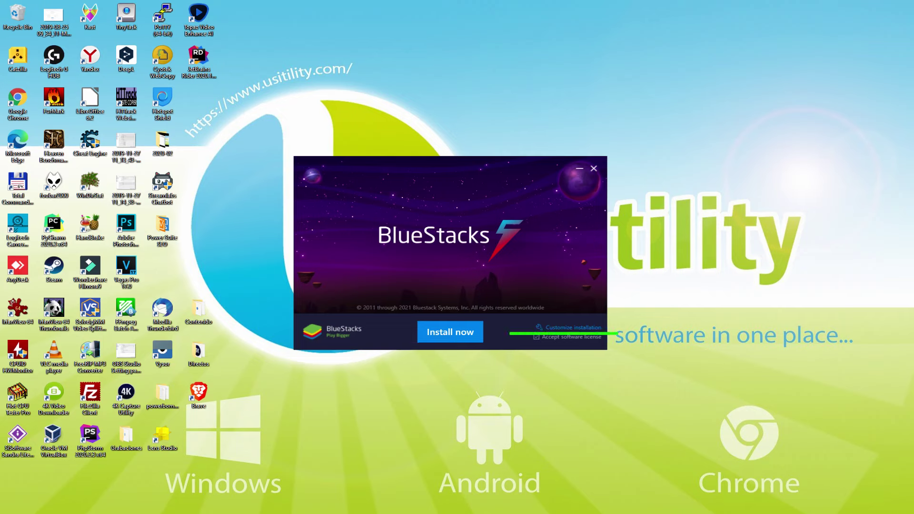
Step: Check the default data path under Customize installation, then install BlueStacks
left_click(568, 327)
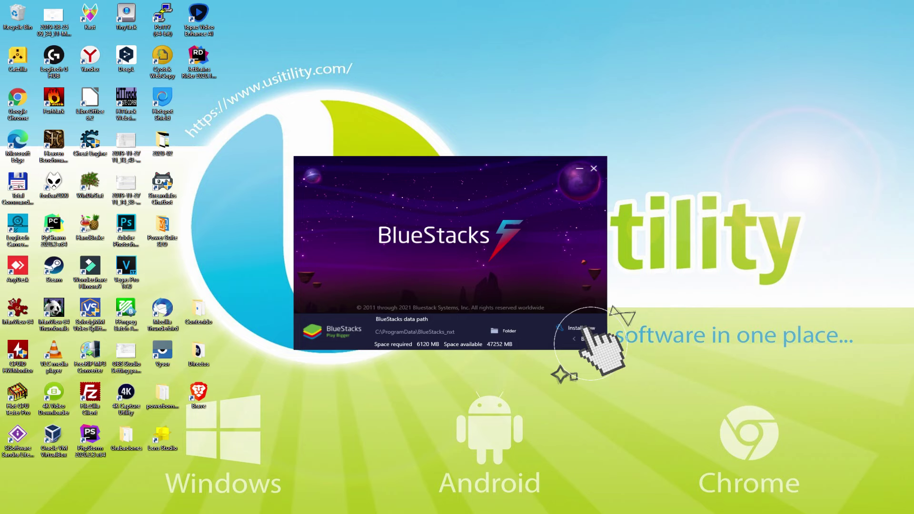
left_click(585, 339)
left_click(438, 331)
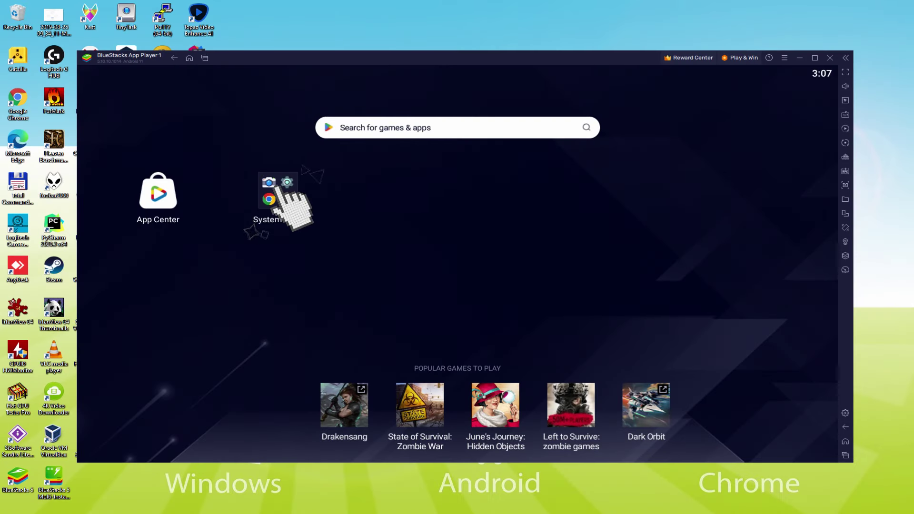
Step: Launch the Play Store from the System apps folder and sign in with Google
left_click(278, 191)
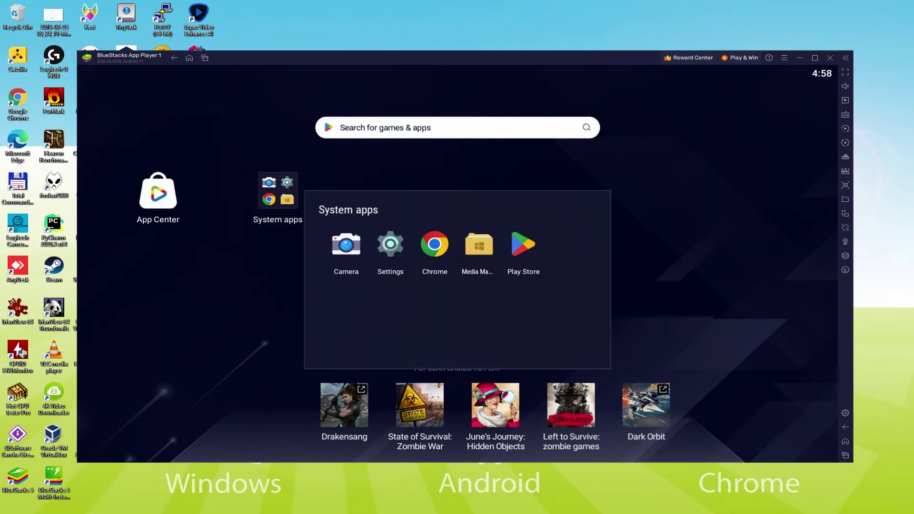
left_click(523, 245)
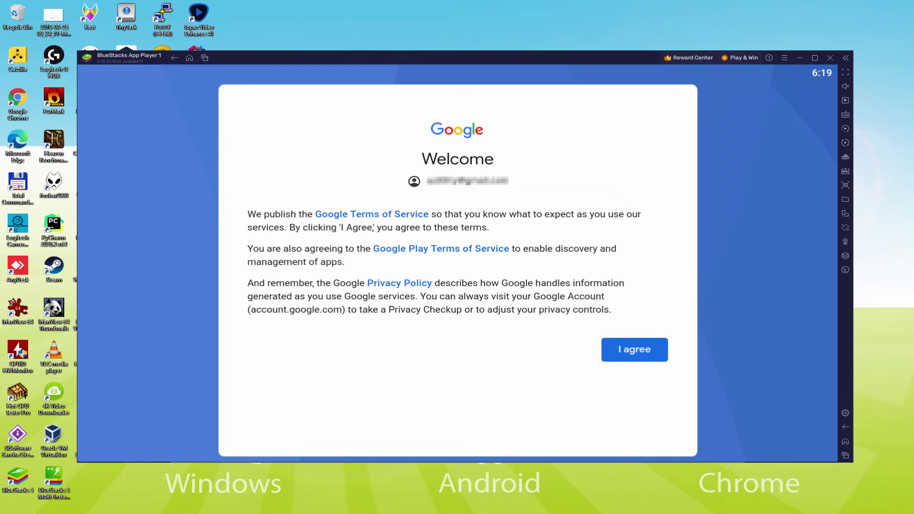
Step: Agree to Google's terms and accept services with 'Back up to Google Drive' off
left_click(634, 350)
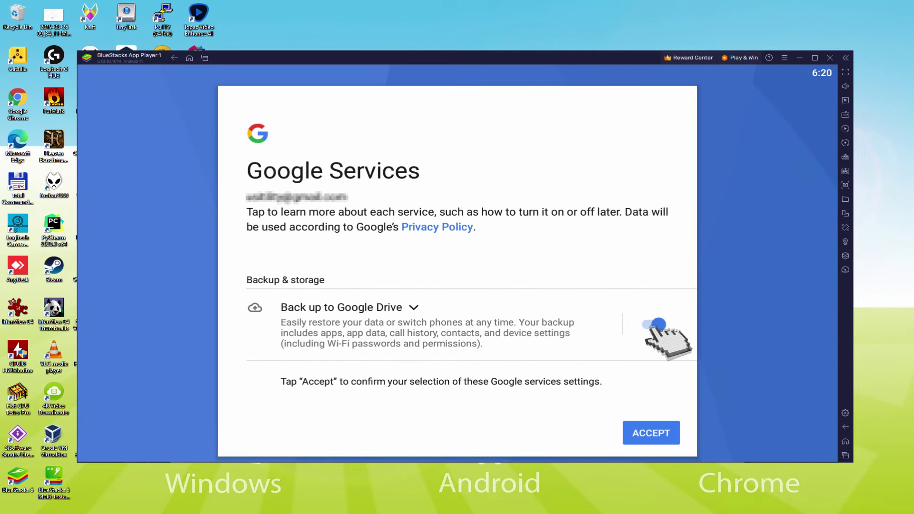
left_click(655, 325)
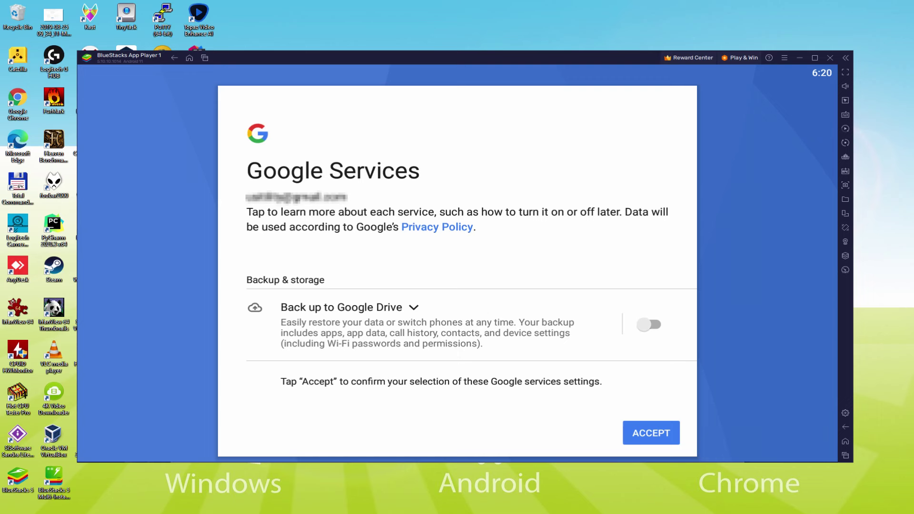
left_click(650, 433)
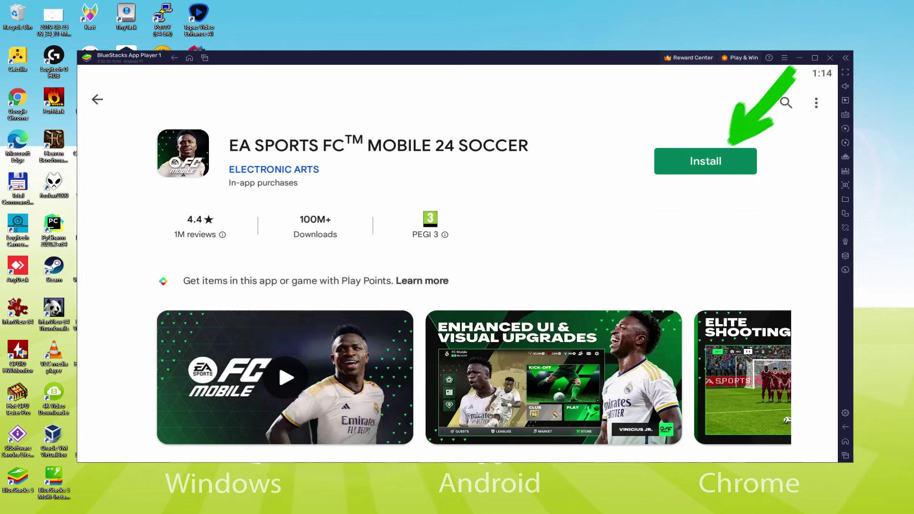
Step: Install EA SPORTS FC MOBILE 24 SOCCER from the Play Store and return home
left_click(725, 166)
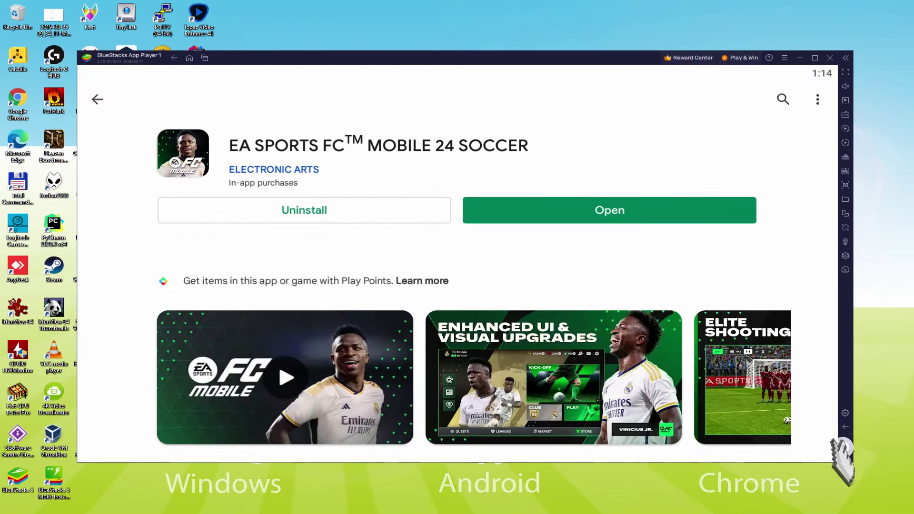
left_click(846, 441)
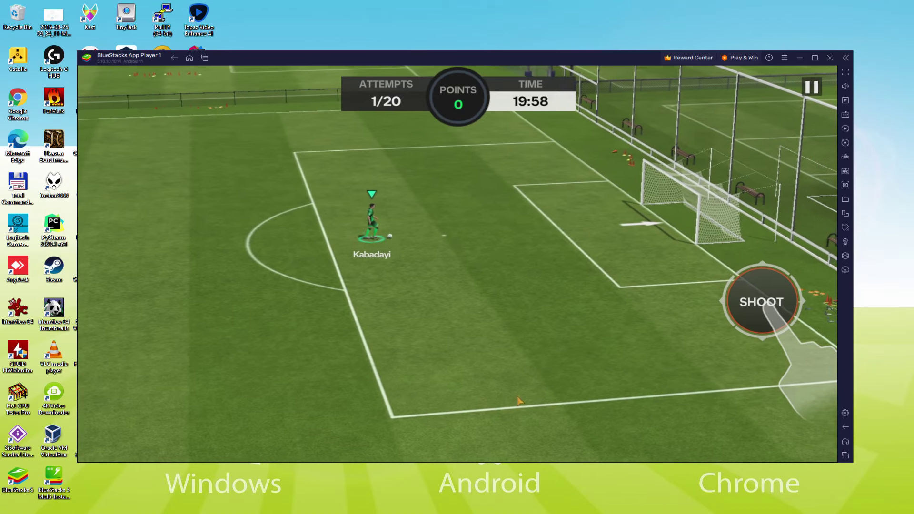
Step: Score two goals in the shooting drill, moving with S and D, reaching 3,999 points
left_click(753, 296)
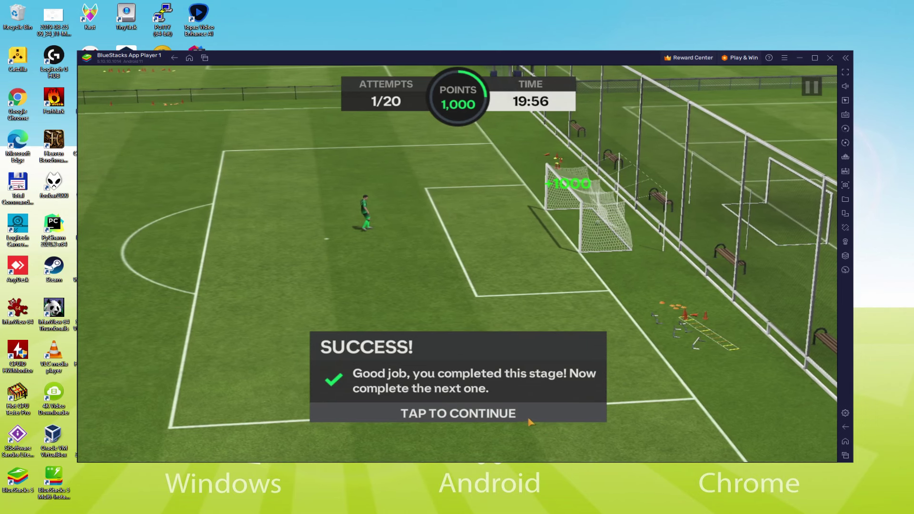
left_click(526, 421)
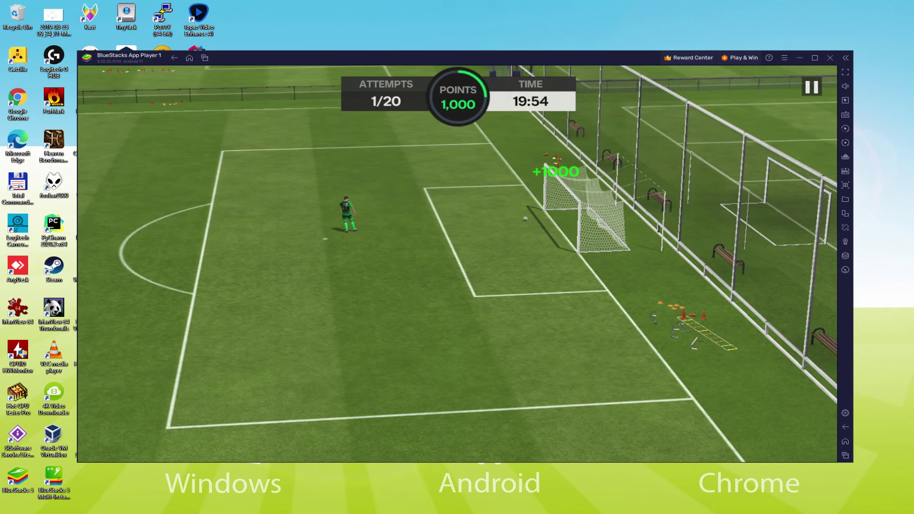
left_click(493, 416)
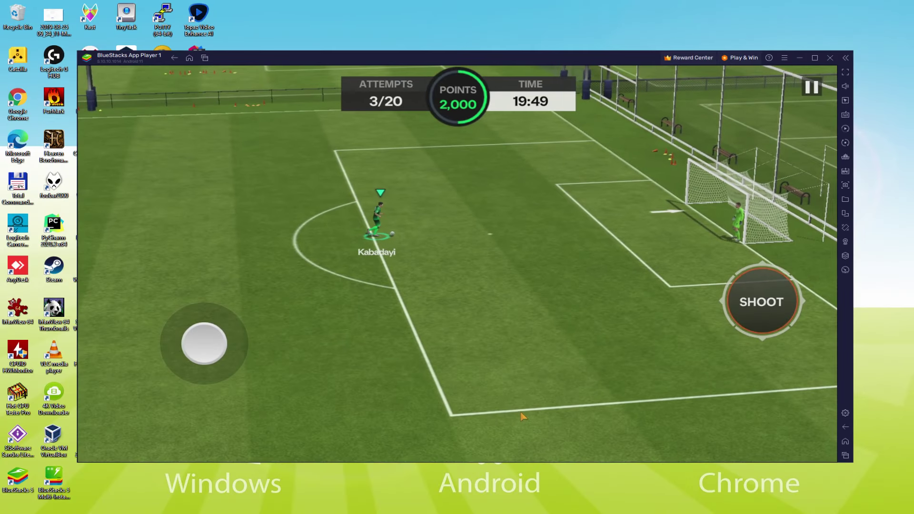
key("s")
key("d")
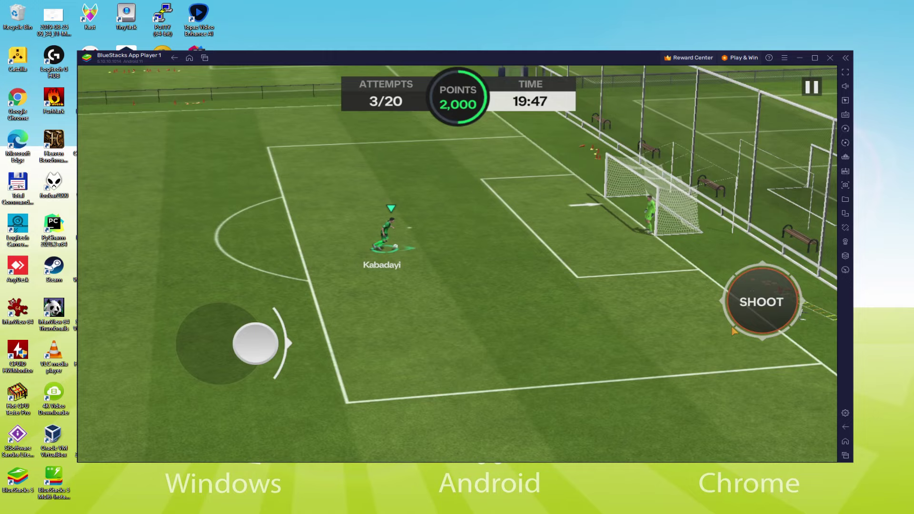
left_click(739, 325)
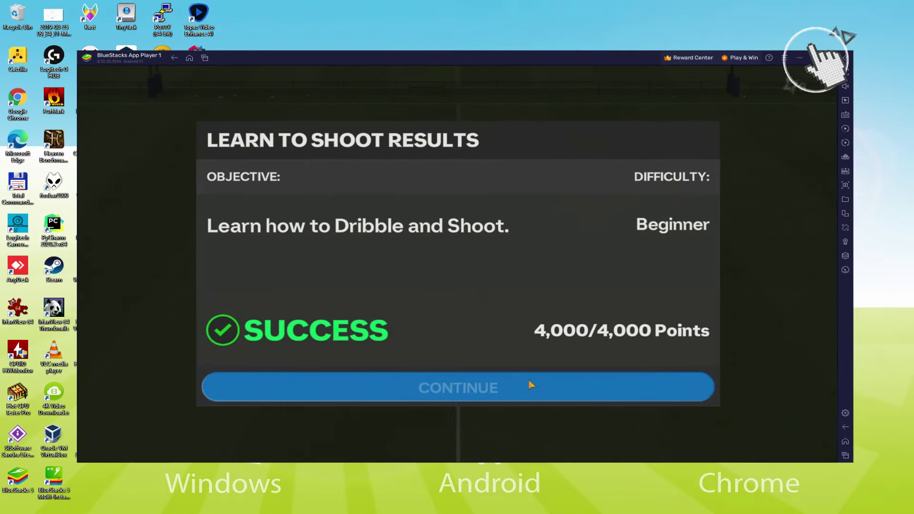
Step: Continue past the 4,000-point drill results and Kick-Off Pack back to the Kick-Off path
left_click(530, 385)
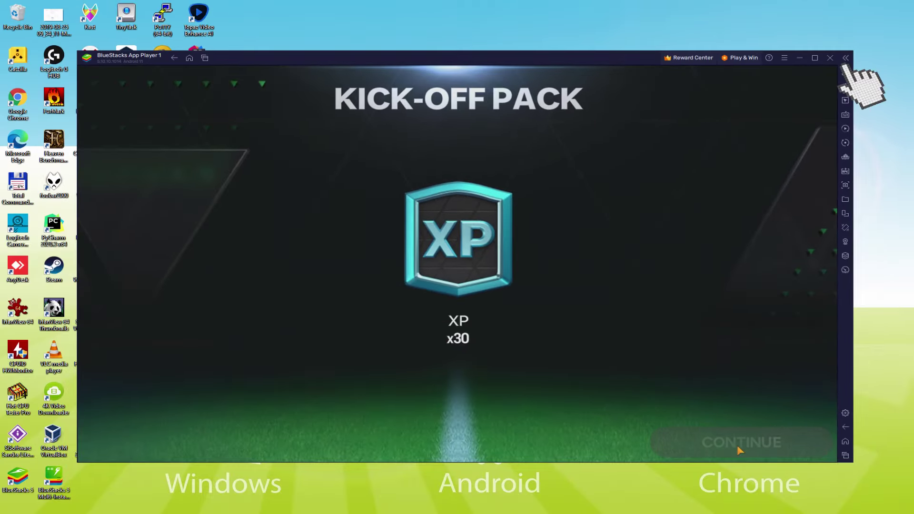
left_click(737, 445)
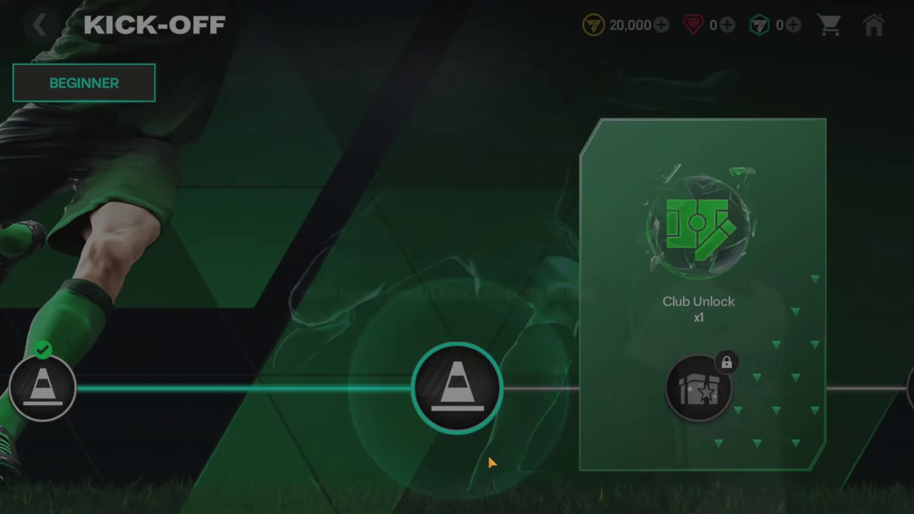
Step: Play the Learn to Dribble stage from its cone node on the Kick-Off path
left_click(466, 405)
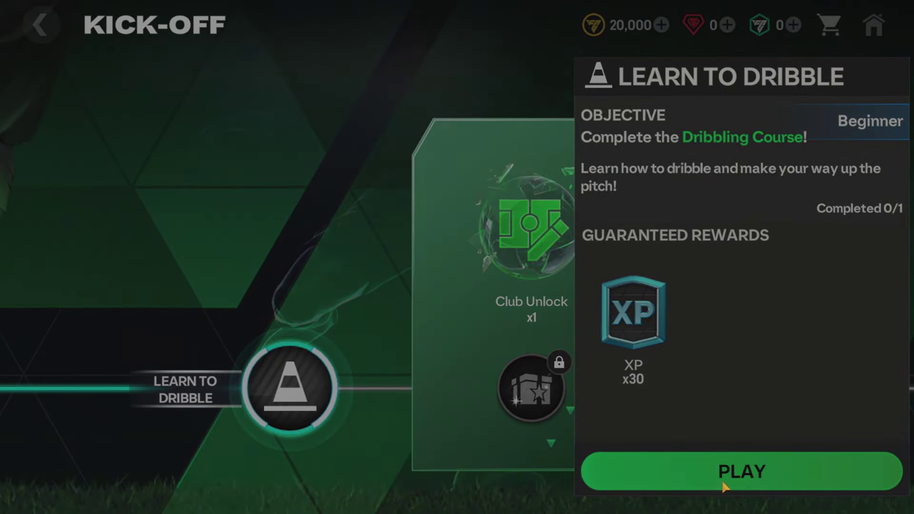
left_click(740, 476)
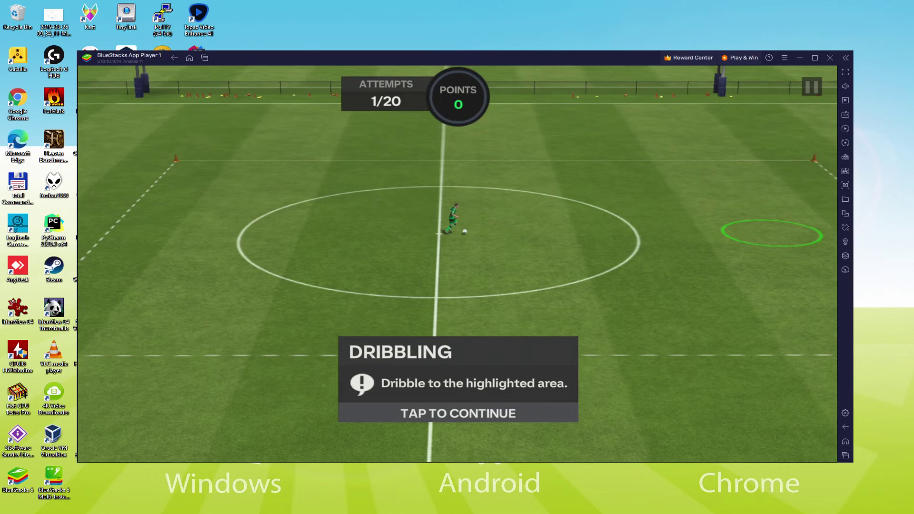
Step: Dribble into the target circle, clear the sprint stage instructions, and open the Controls editor
left_click(535, 420)
key("d")
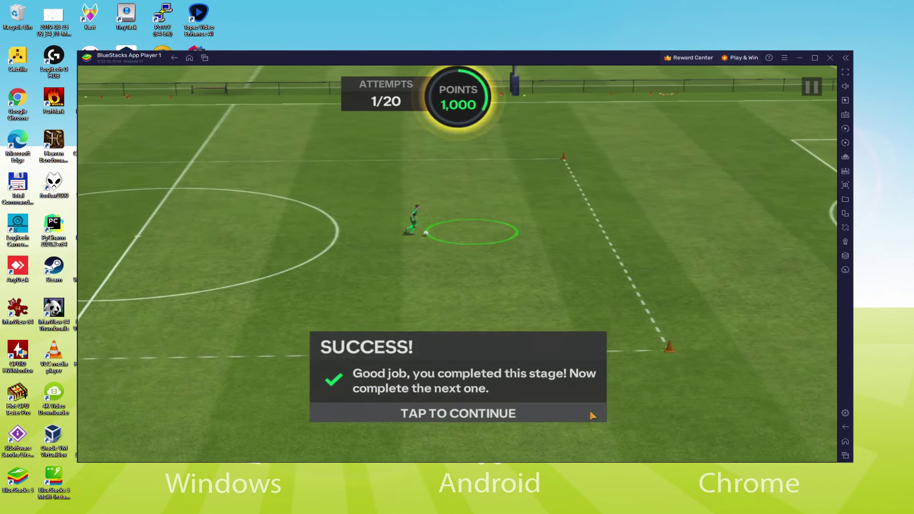
left_click(592, 415)
left_click(591, 415)
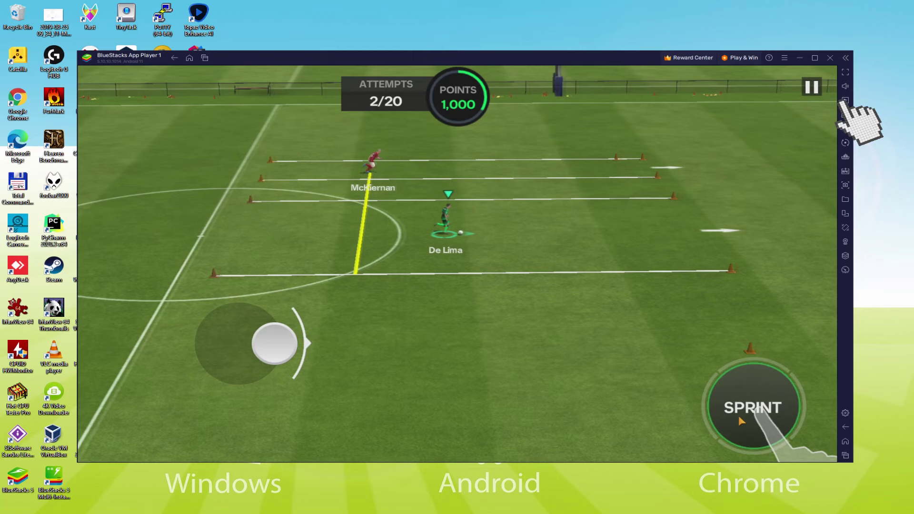
left_click(850, 114)
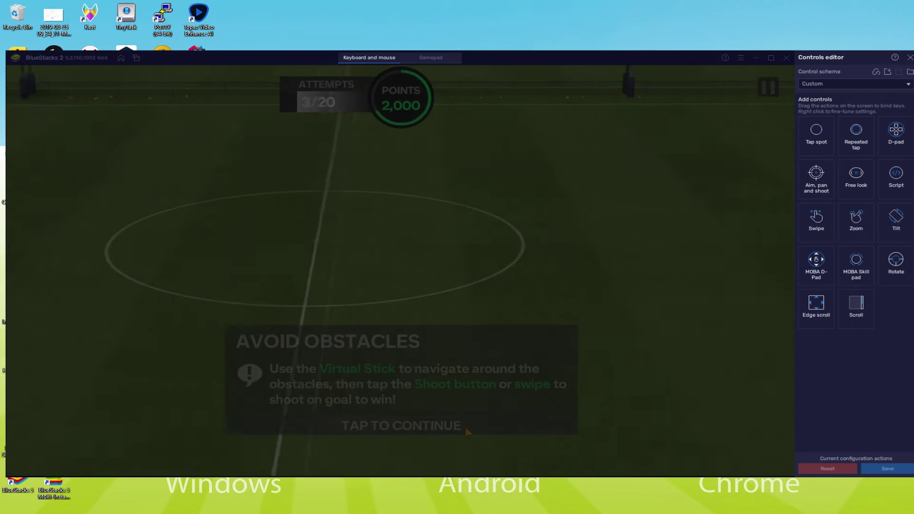
Step: Clear the Avoid Obstacles instructions, dribble De Lima toward goal, and close the Controls editor with Ctrl+Shift+A
left_click(489, 413)
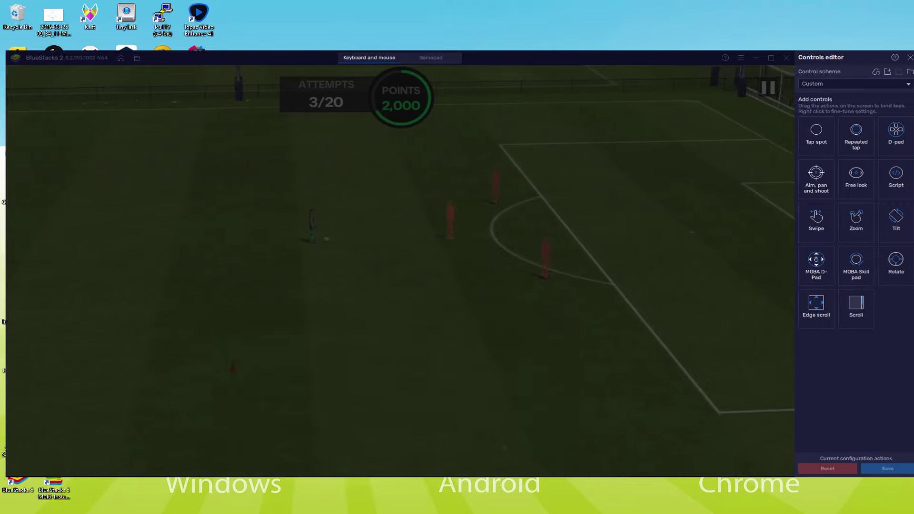
key("d")
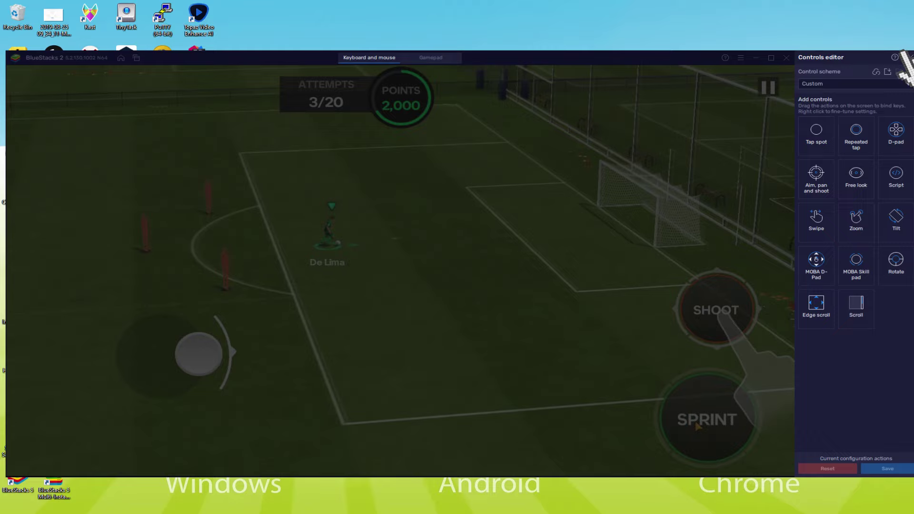
key("ctrl+shift+a")
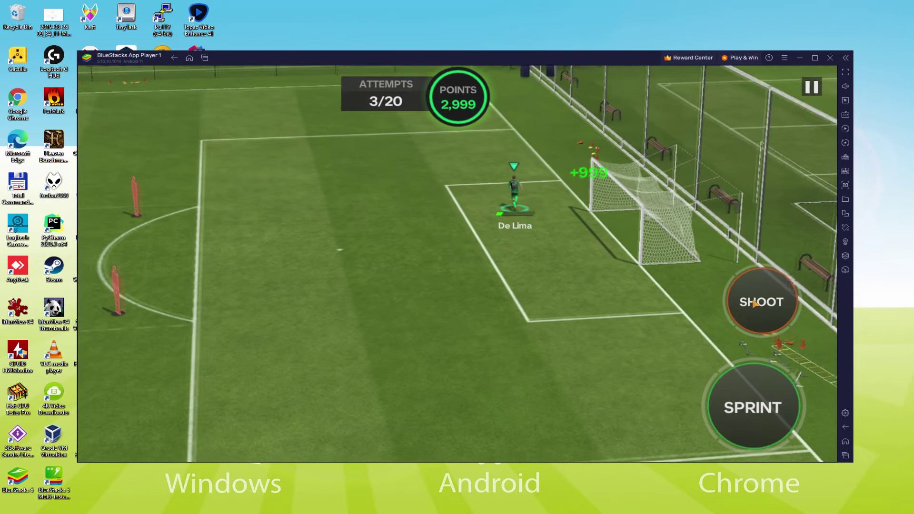
Step: Dribble De Lima to goal to complete the drill, then dismiss the reward dialog
key("d")
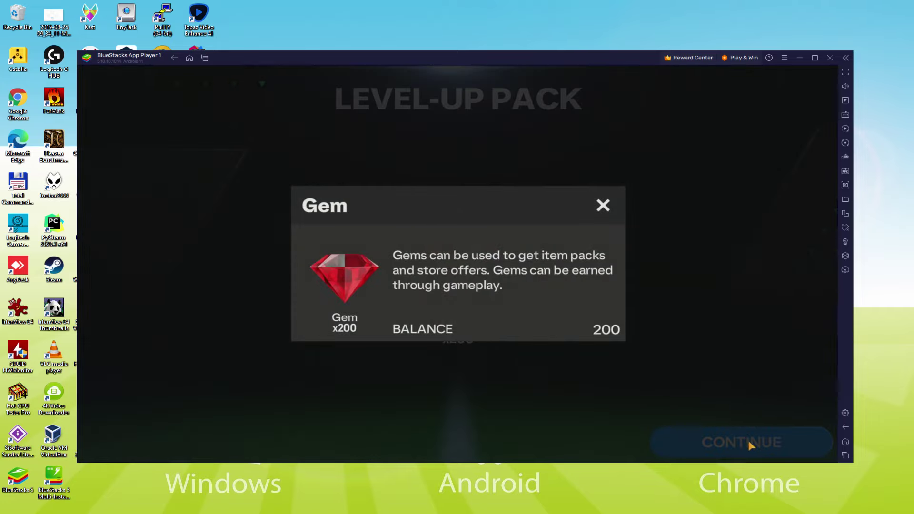
left_click(746, 441)
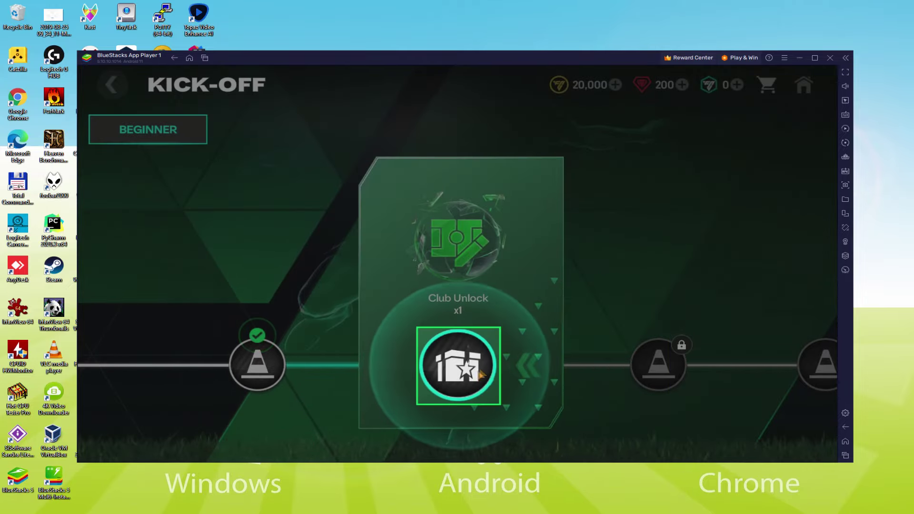
Step: Claim the Club Unlock chest, open the Kick-Off Pack, reveal all its items, and continue
left_click(482, 374)
left_click(682, 432)
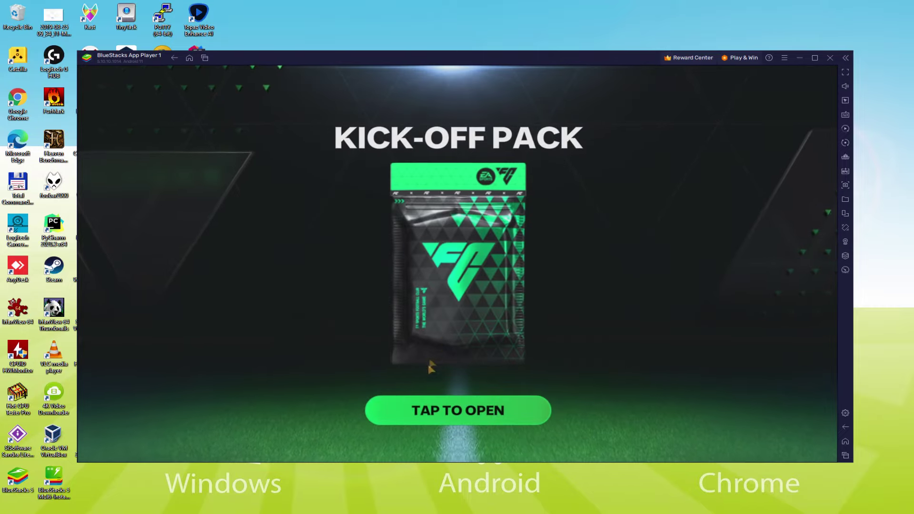
left_click(513, 368)
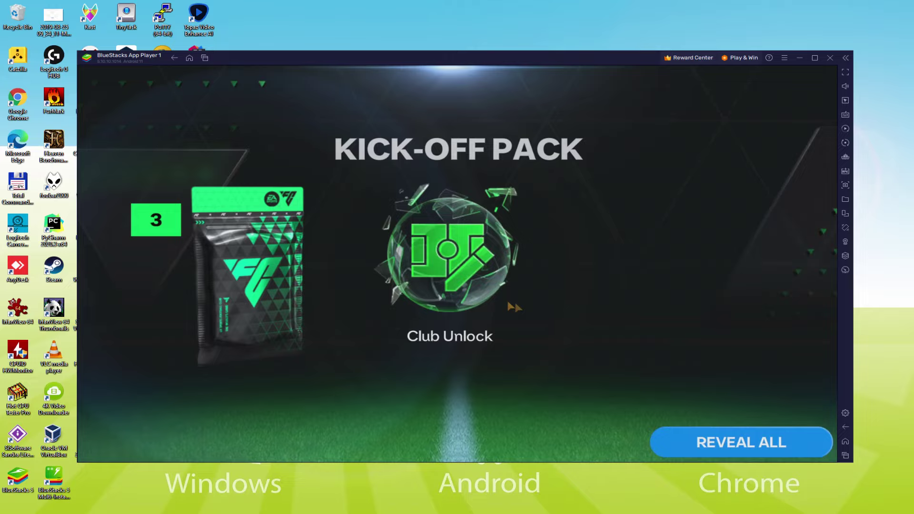
left_click(516, 308)
left_click(508, 318)
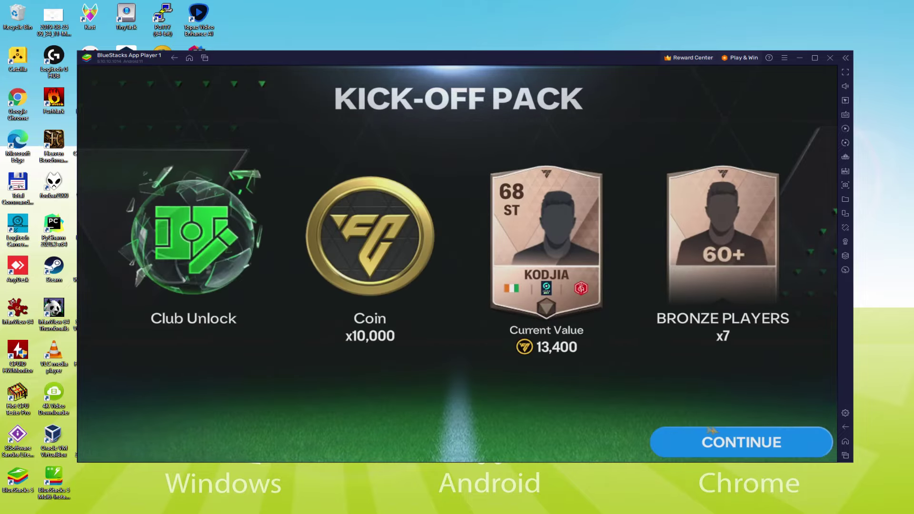
left_click(746, 444)
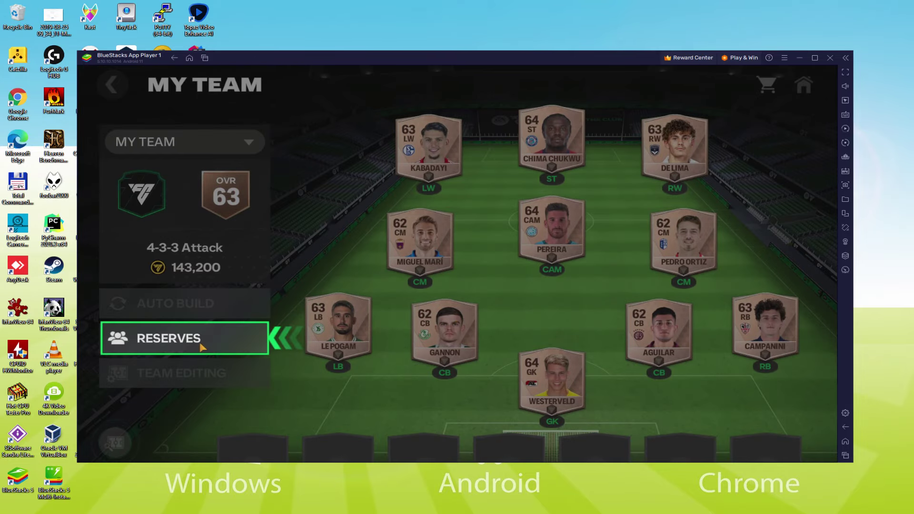
Step: Move Kodjia from the reserves into the central midfield spot
left_click(202, 347)
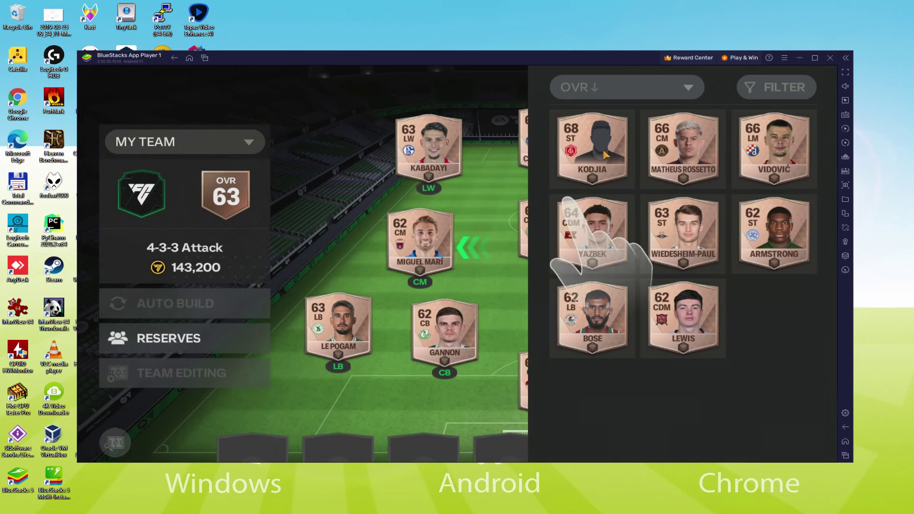
left_click_drag(606, 153, 411, 245)
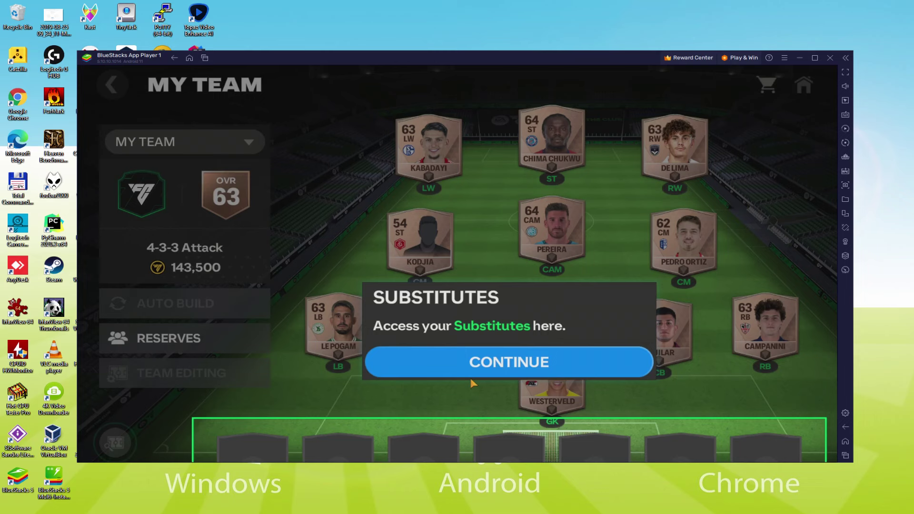
left_click(511, 365)
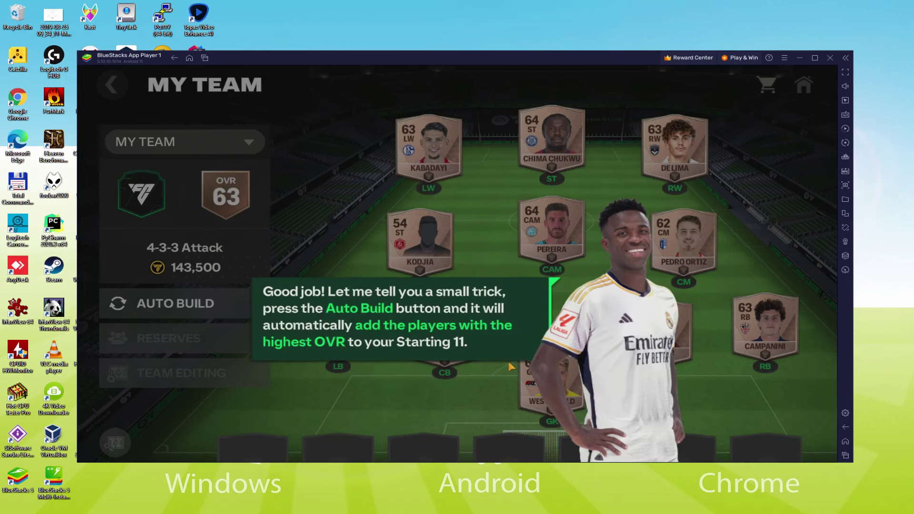
Step: Auto-build the lineup to 64 OVR and return to the home screen
left_click(452, 343)
left_click(225, 308)
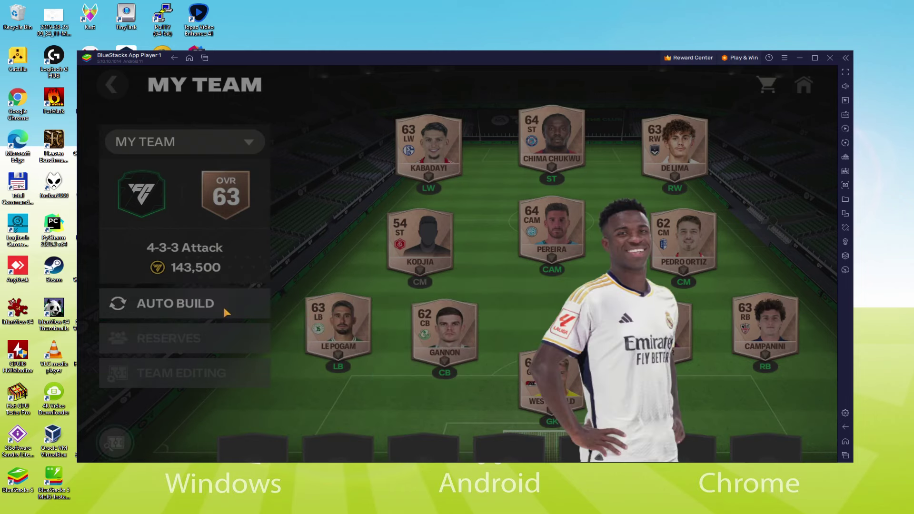
left_click(452, 322)
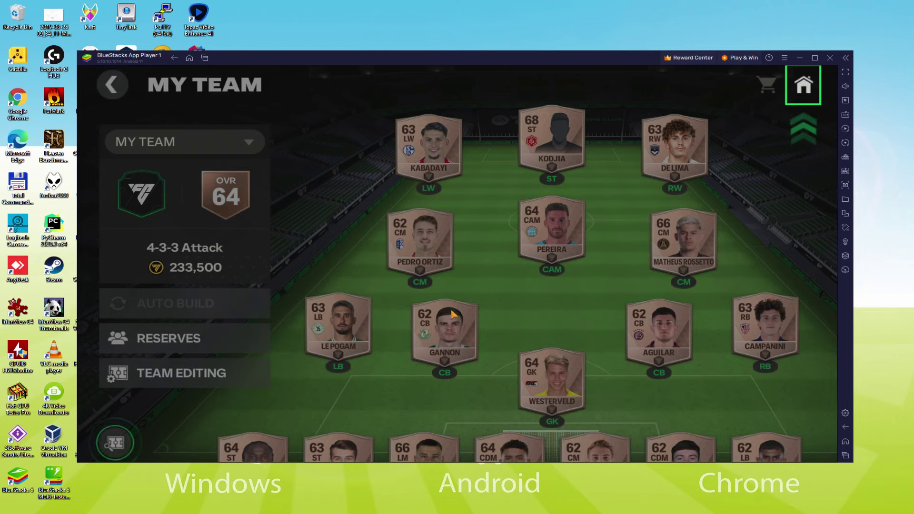
left_click(803, 84)
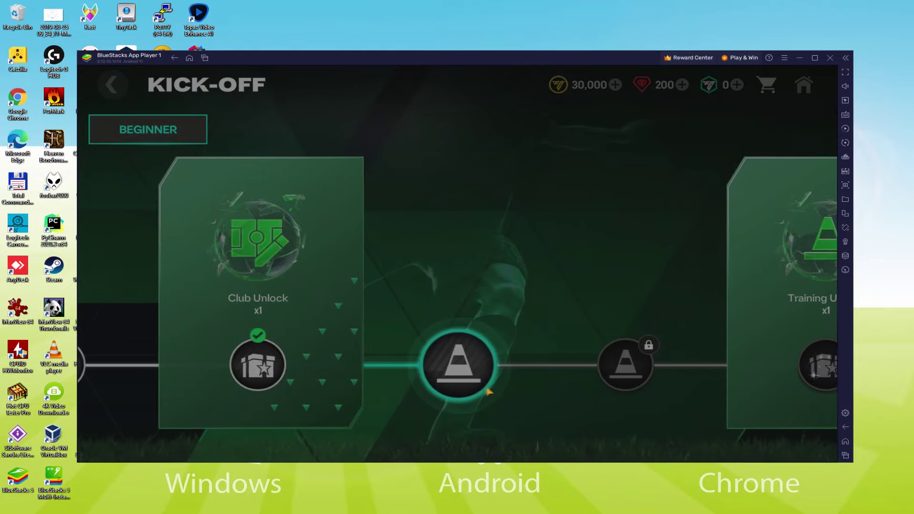
Step: Open the Learn to Pass stage on the Kick-Off path and start it
left_click(461, 374)
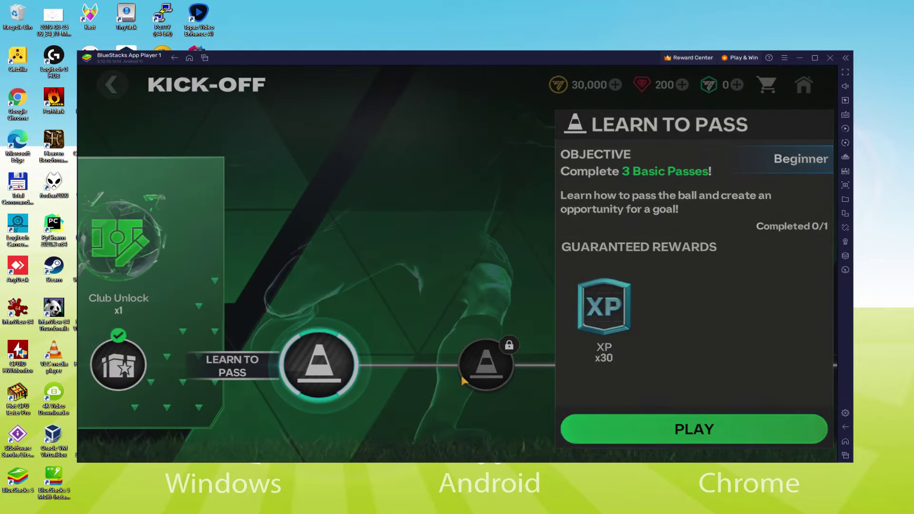
left_click(658, 432)
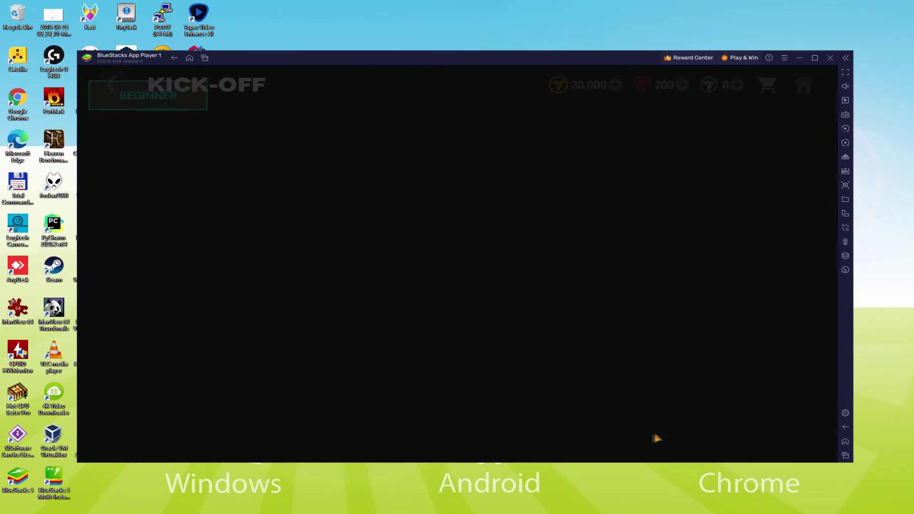